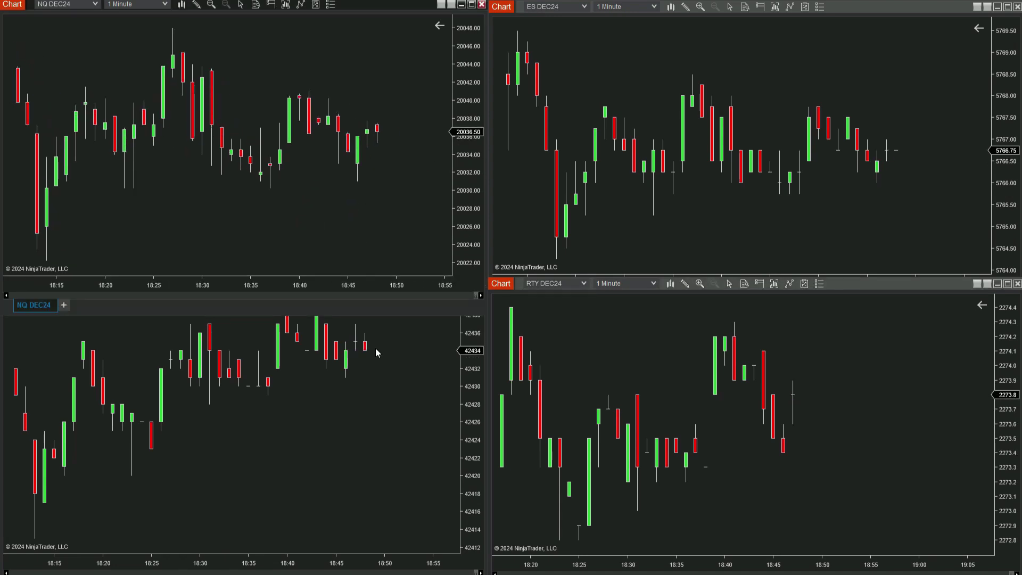
Switch to the workspace showing the NQ DEC24 chart above the GC DEC24 1-minute chart.
left_click(912, 213)
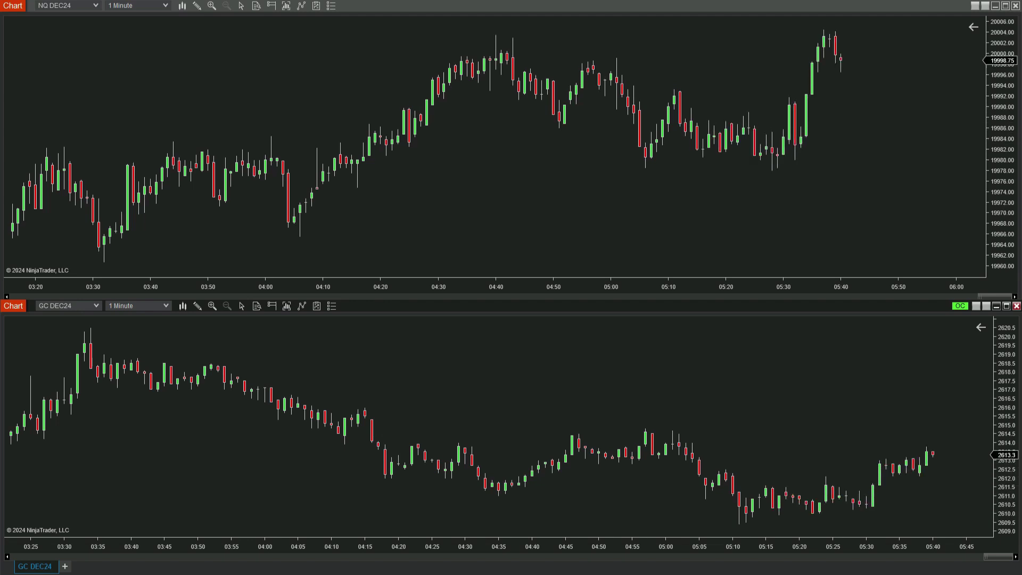
Compress both charts' time axes to show more bars, then drag a line across the top chart.
left_click_drag(411, 287, 240, 286)
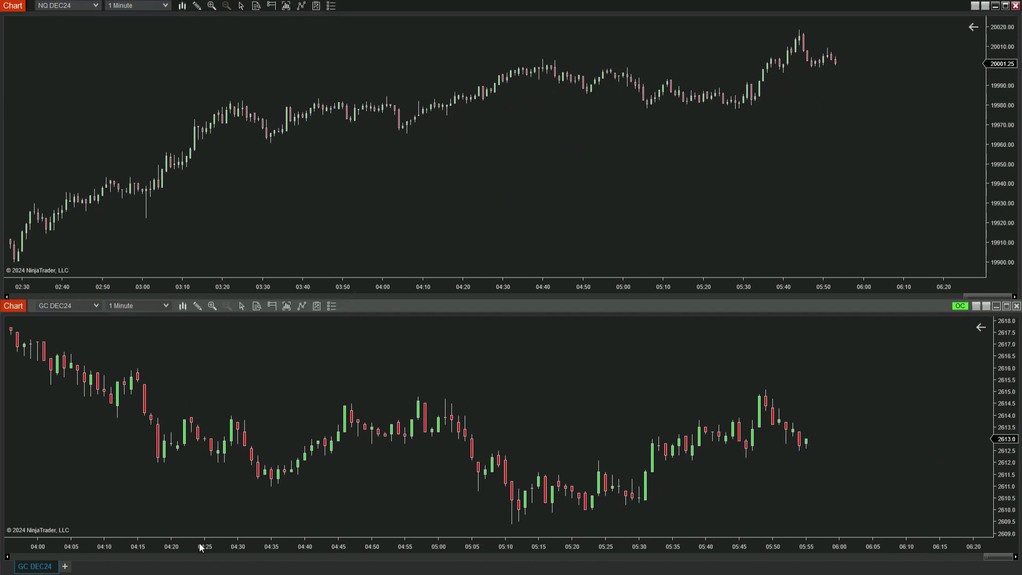
left_click_drag(201, 546, 133, 546)
left_click_drag(137, 261, 894, 86)
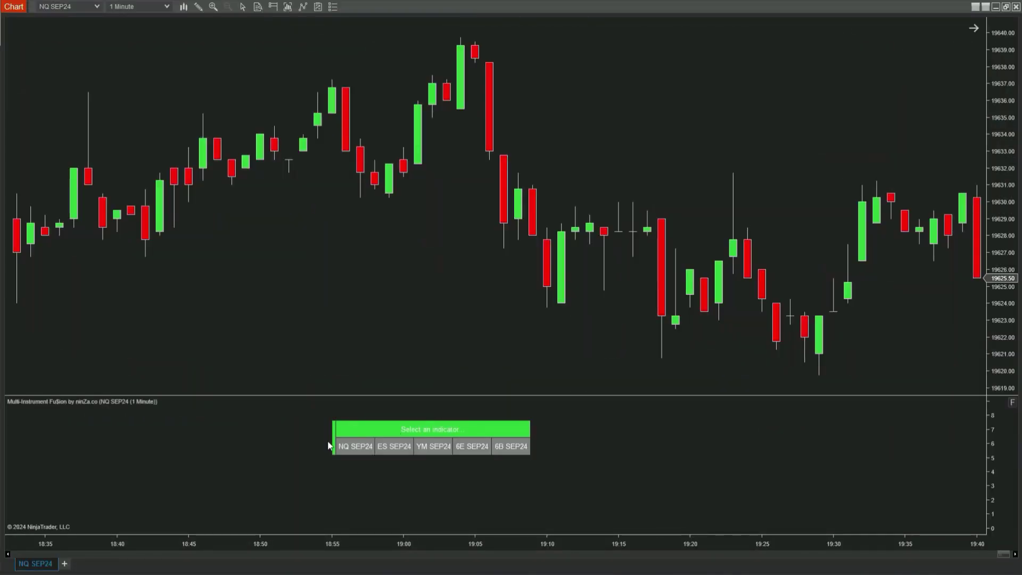
Open the Indicators dialog from the chart's shortcut menu to reach the Fusion parameters.
right_click(551, 120)
left_click(579, 183)
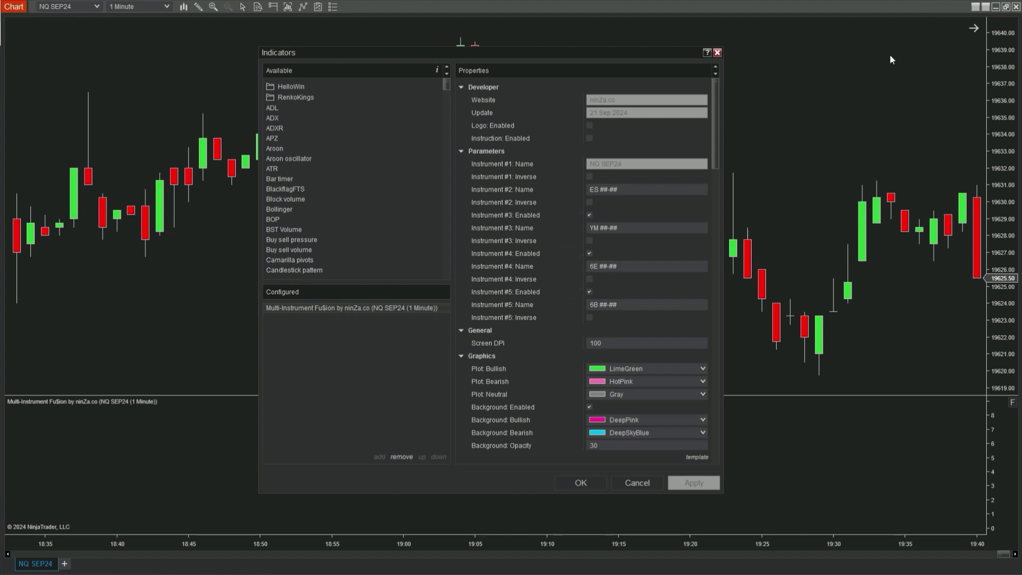
Rename Fusion Instrument #4 to RTY and Instrument #5 to MES, apply, and close the settings.
left_click(595, 266)
type("RTY")
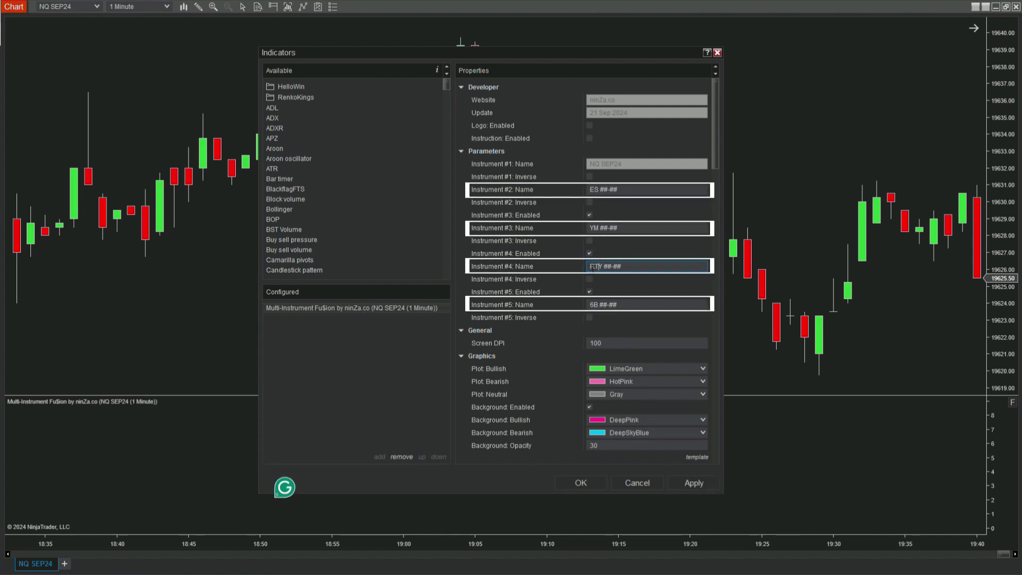
double_click(591, 305)
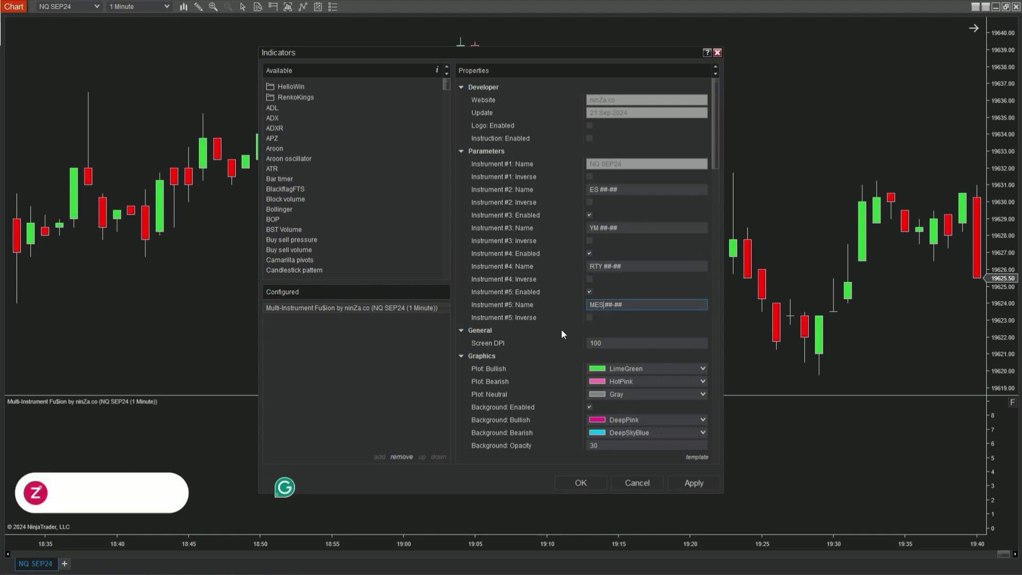
left_click(679, 481)
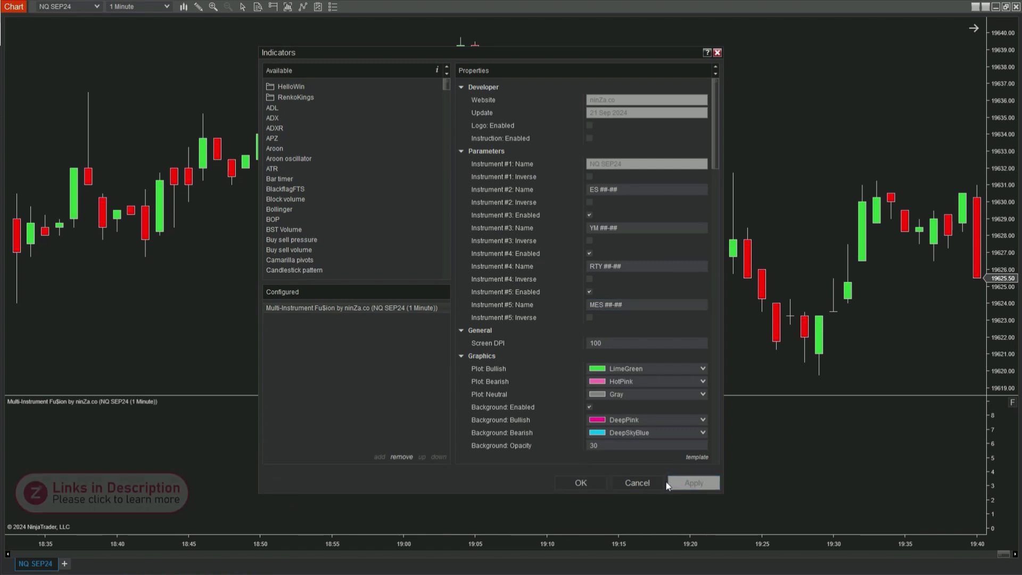
left_click(649, 482)
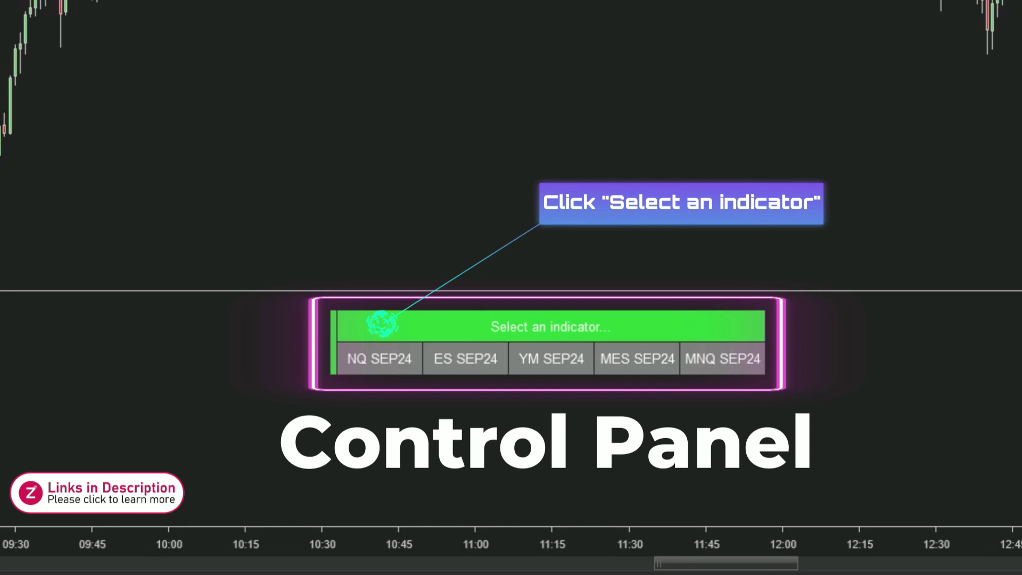
Search the indicator picker (rsi, macd, then eas) and choose ninZaEasyTrend to combine.
left_click(382, 323)
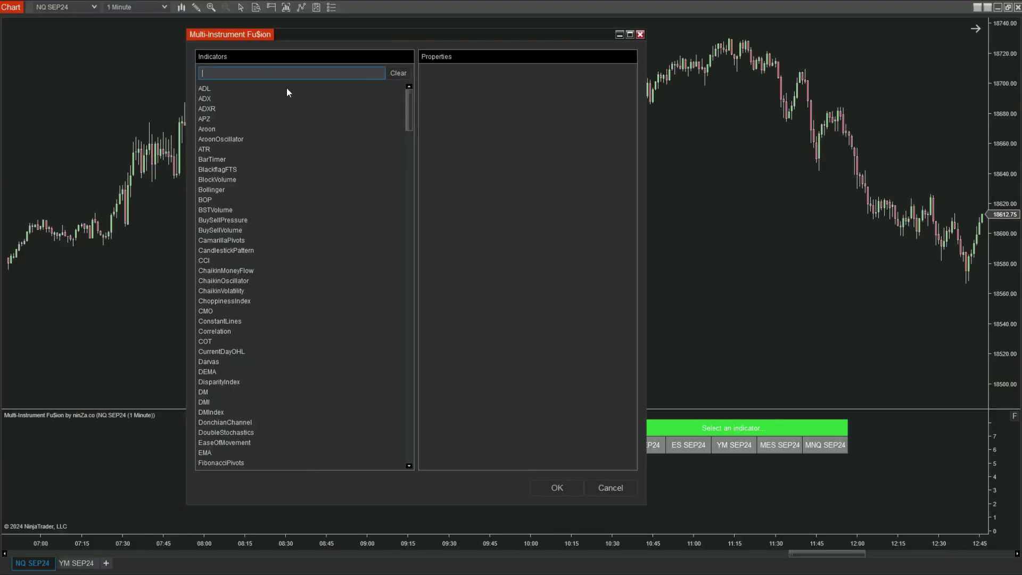
type("rsi")
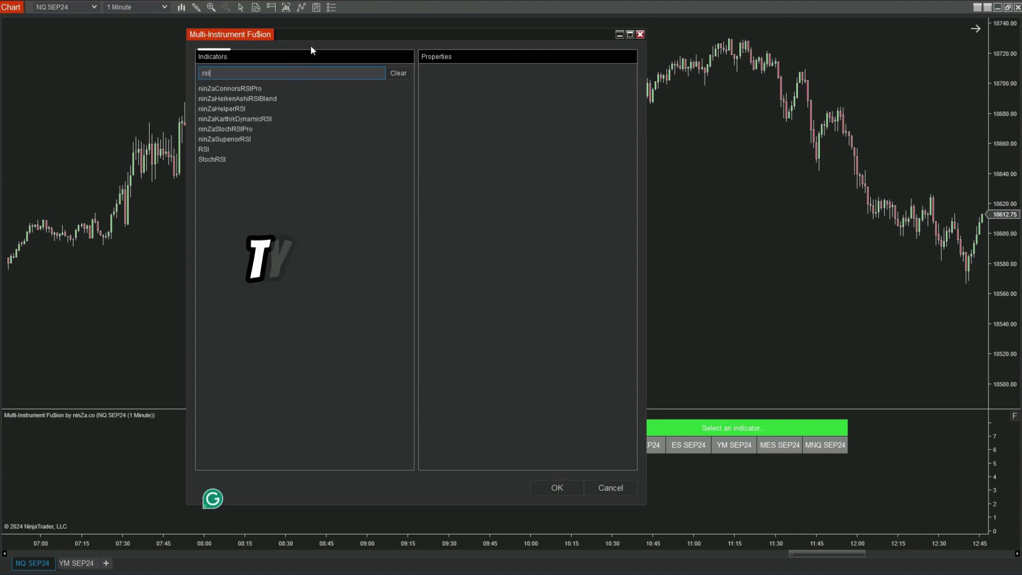
left_click(229, 150)
left_click(228, 158)
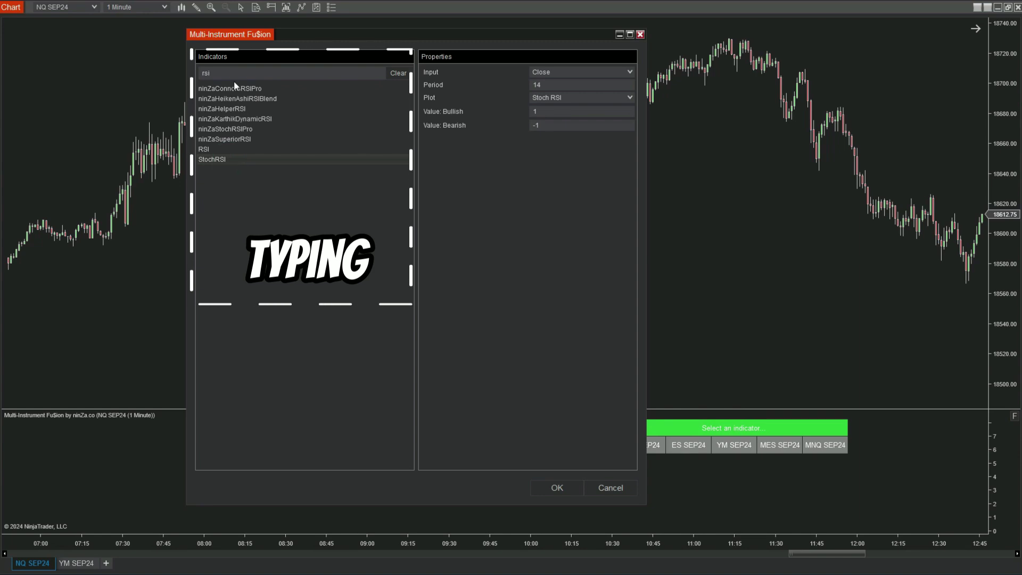
double_click(211, 74)
type("macd")
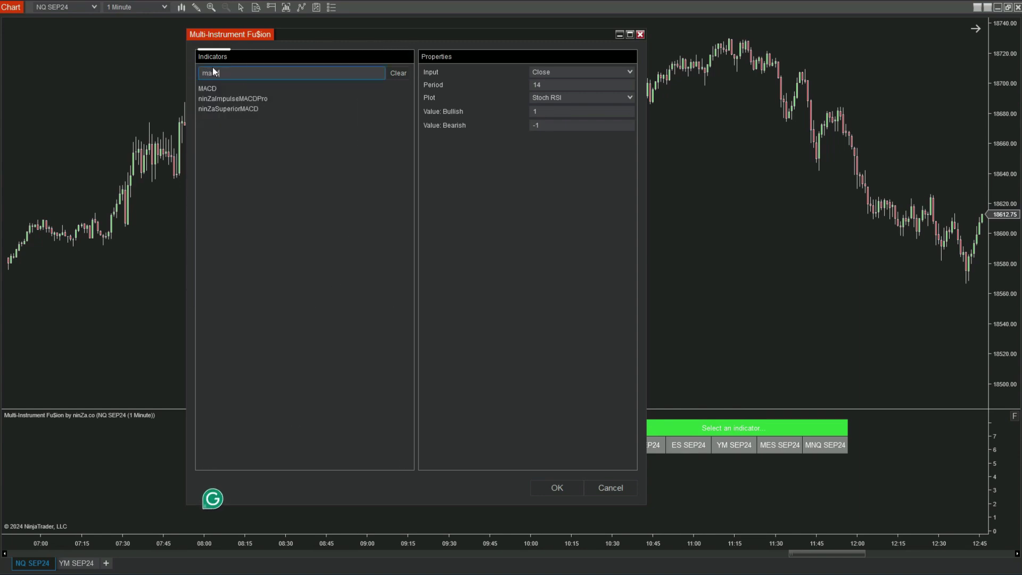
key("ctrl+a")
key("BackSpace")
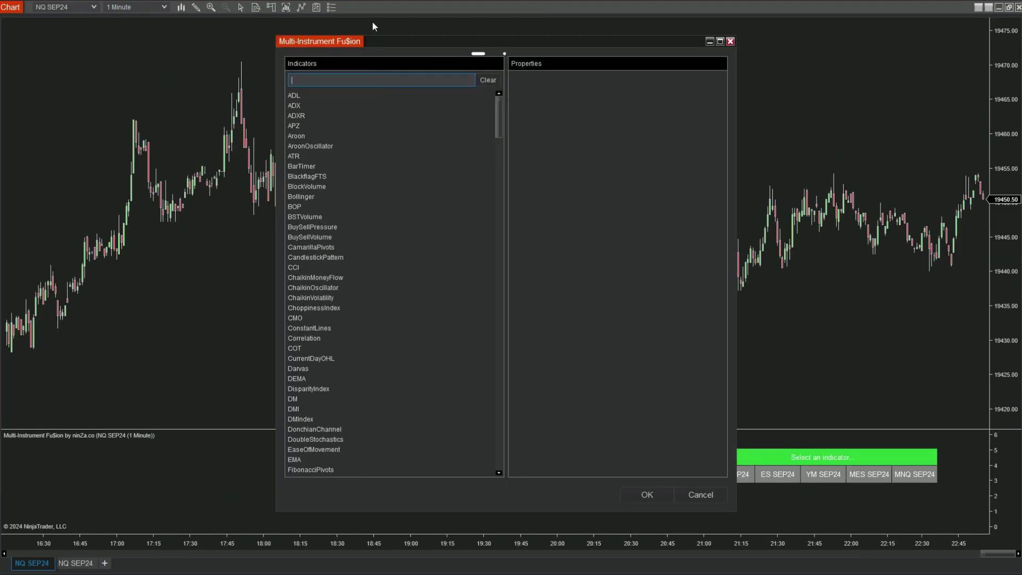
type("eas")
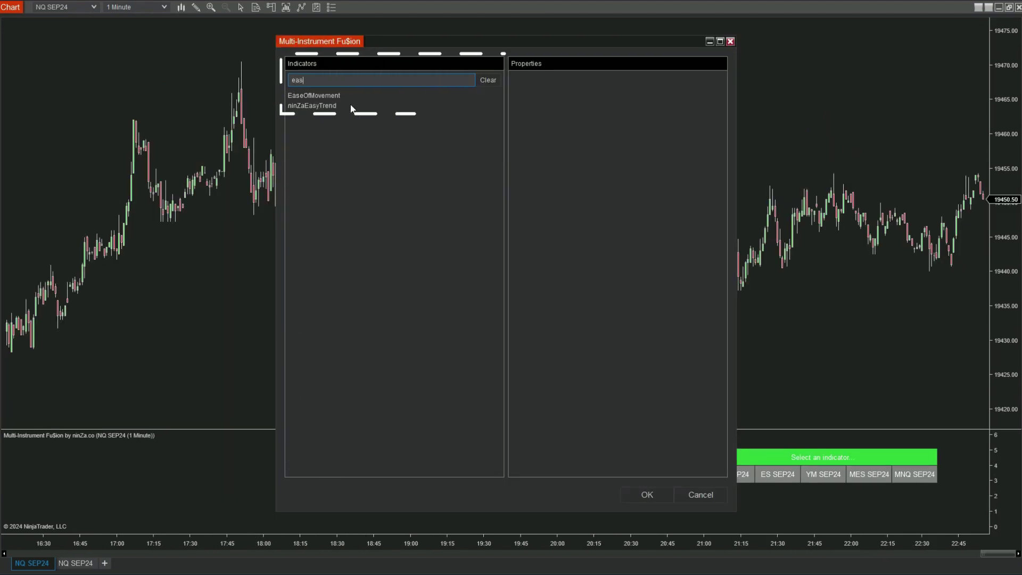
left_click(349, 106)
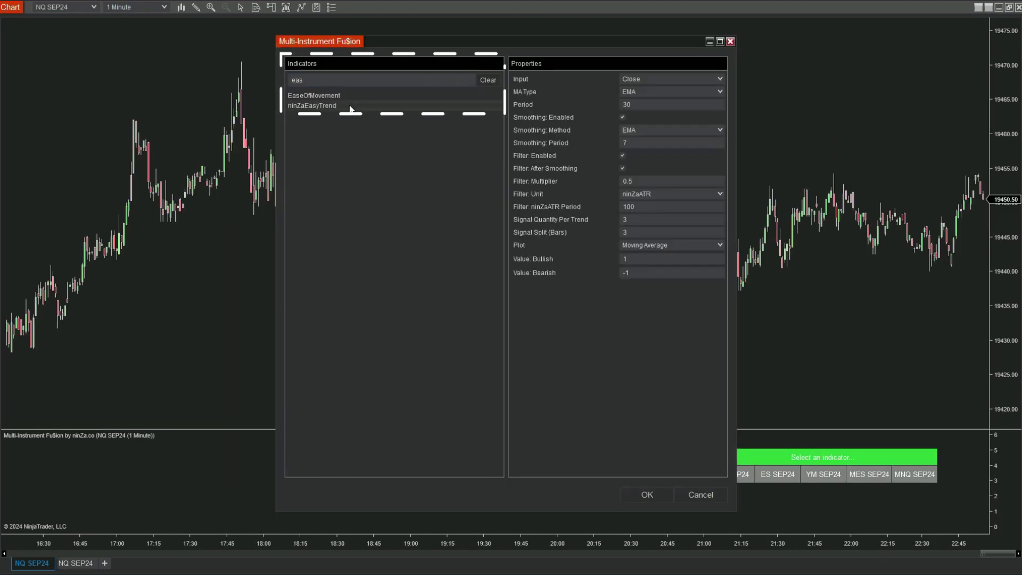
Set EasyTrend's plot to Signal: Trend and Period to 20, then confirm and dismiss the notice.
left_click(679, 246)
left_click(665, 268)
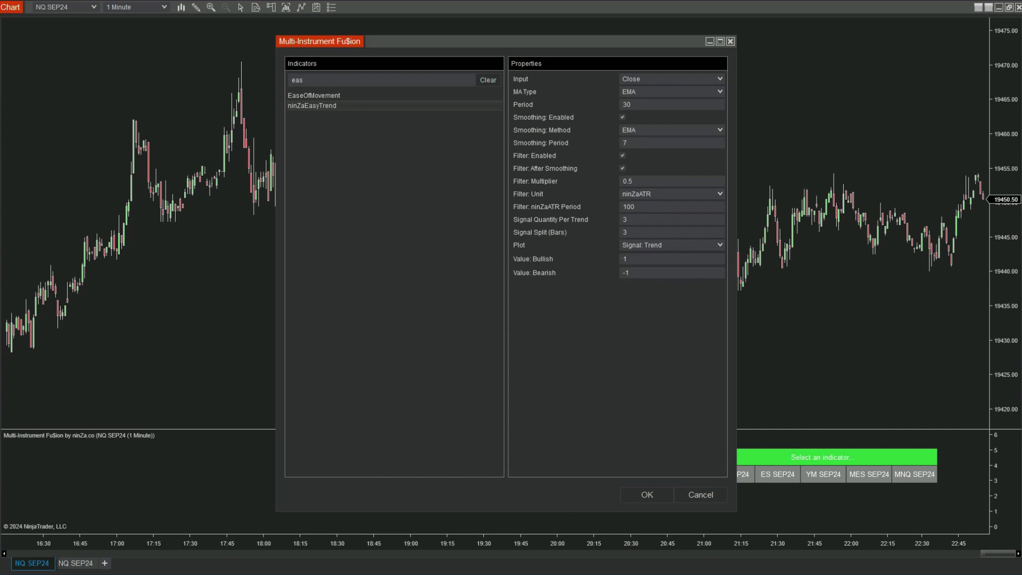
type("20")
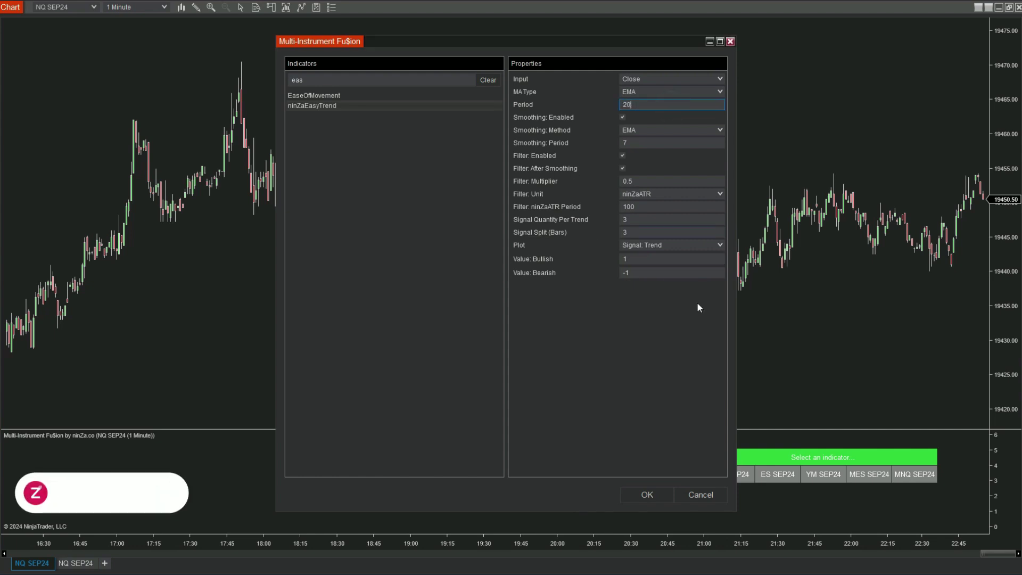
left_click(656, 503)
left_click(503, 316)
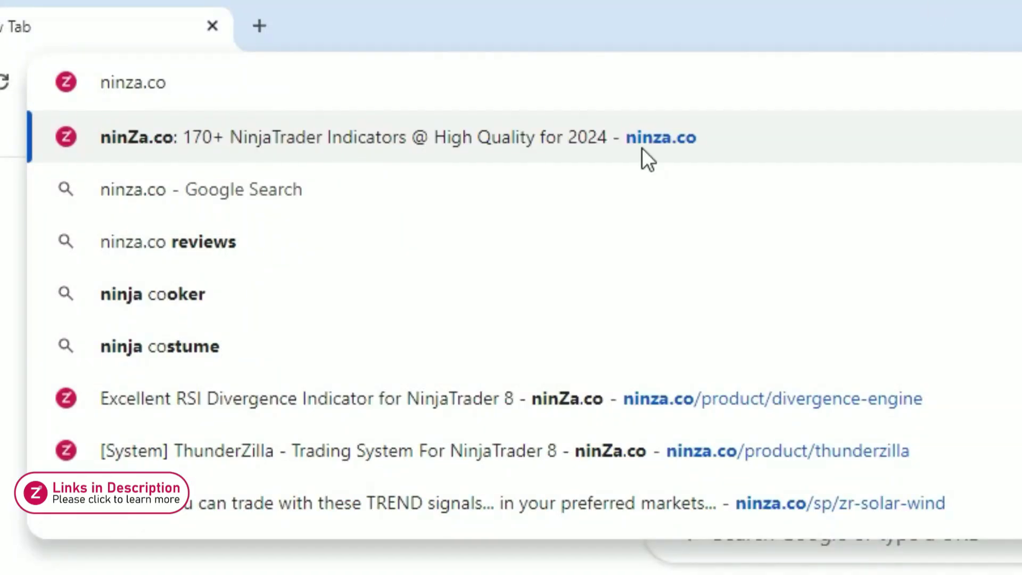
On ninZa.co, search 'Easy' and open the Easy Trend product page.
left_click(646, 159)
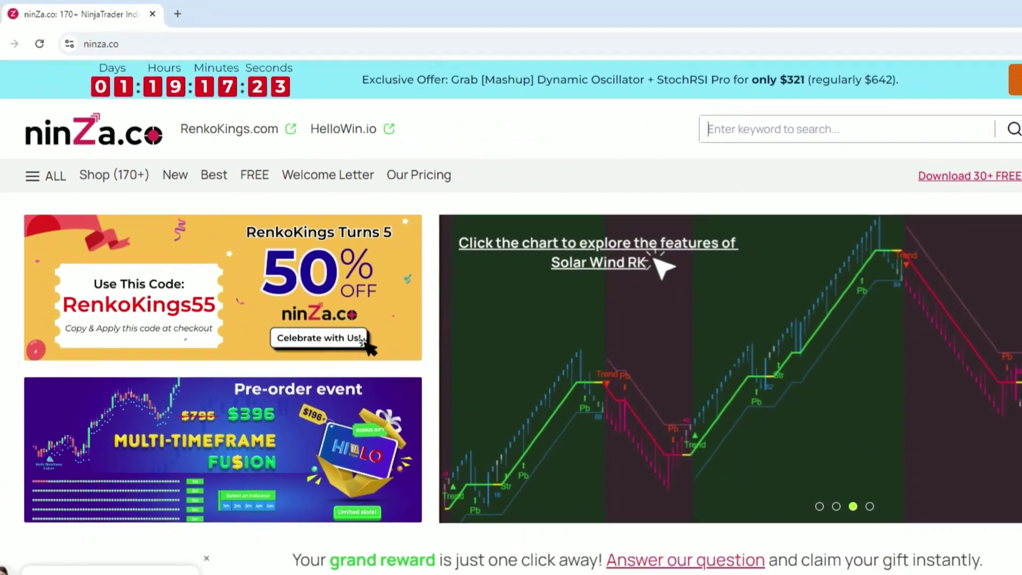
left_click(948, 167)
type("Easy Trend")
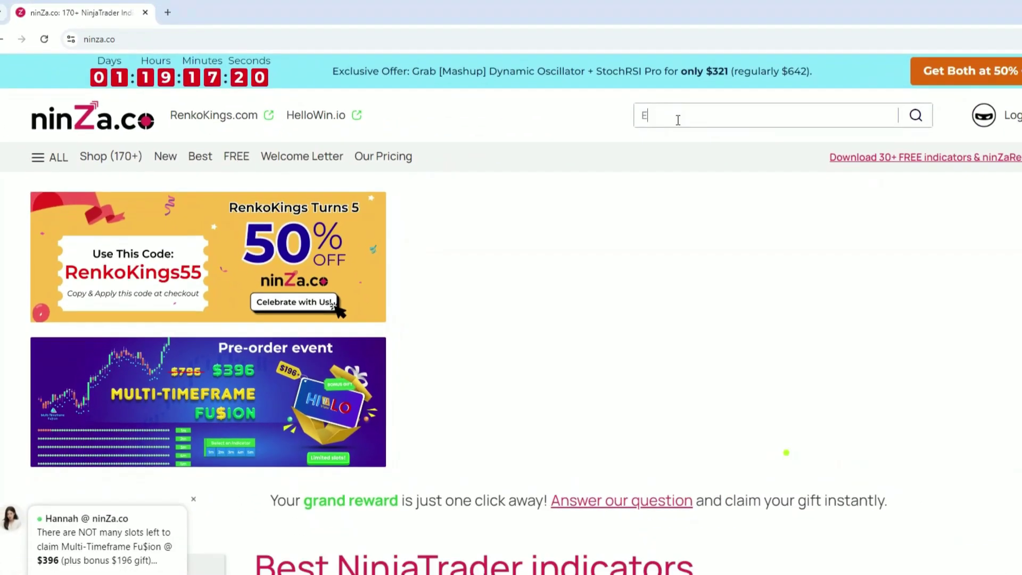
left_click(665, 155)
scroll(548, 237, "down", 4)
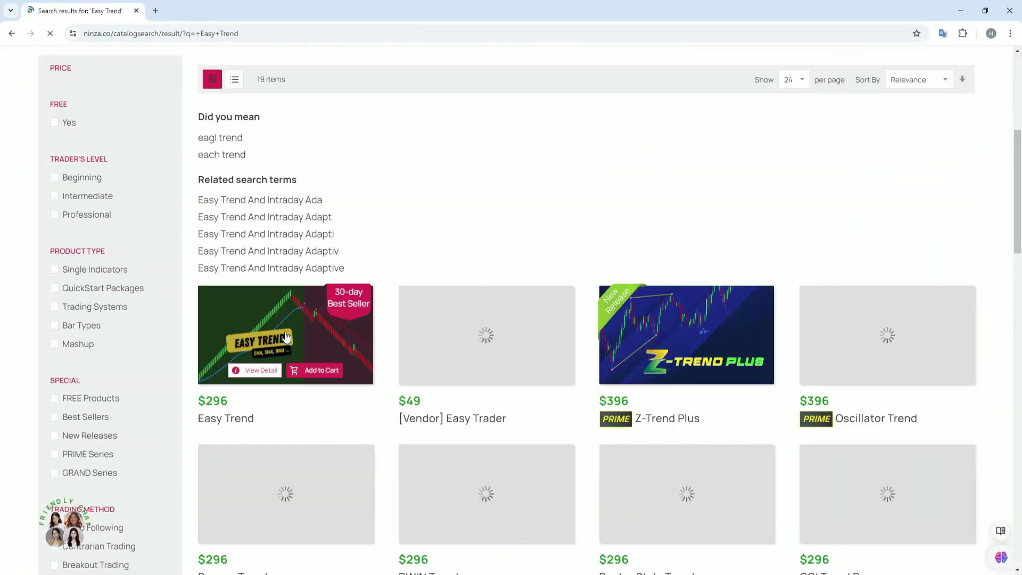
left_click(285, 331)
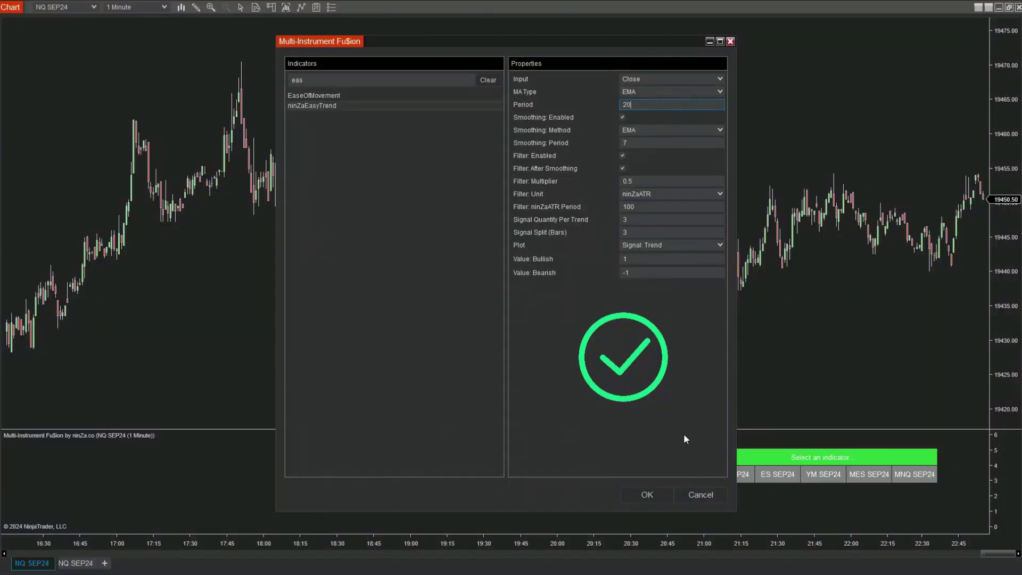
Confirm the Fusion settings, dismiss the reload notice, and scroll the chart to inspect the results.
left_click(652, 495)
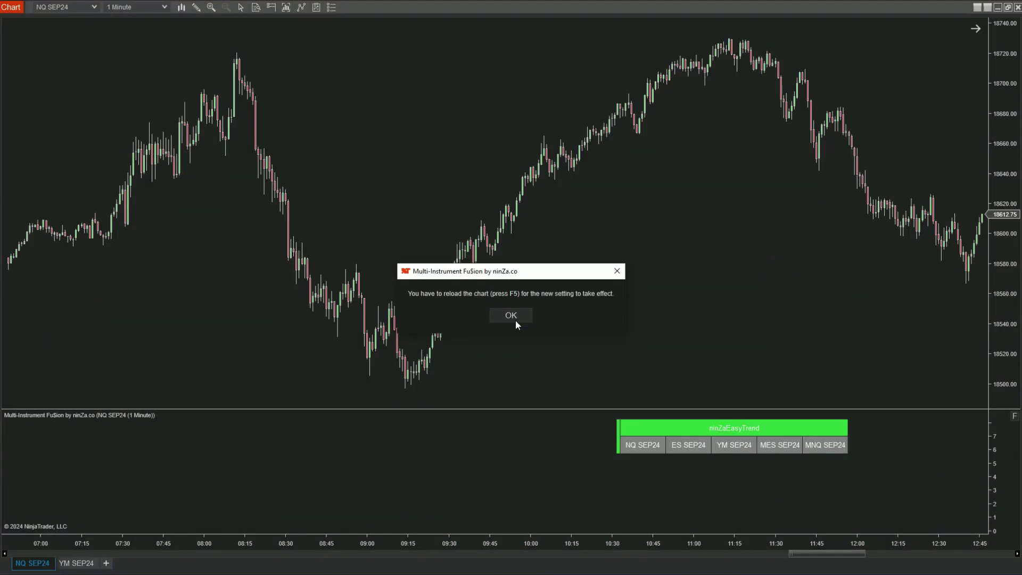
left_click(512, 316)
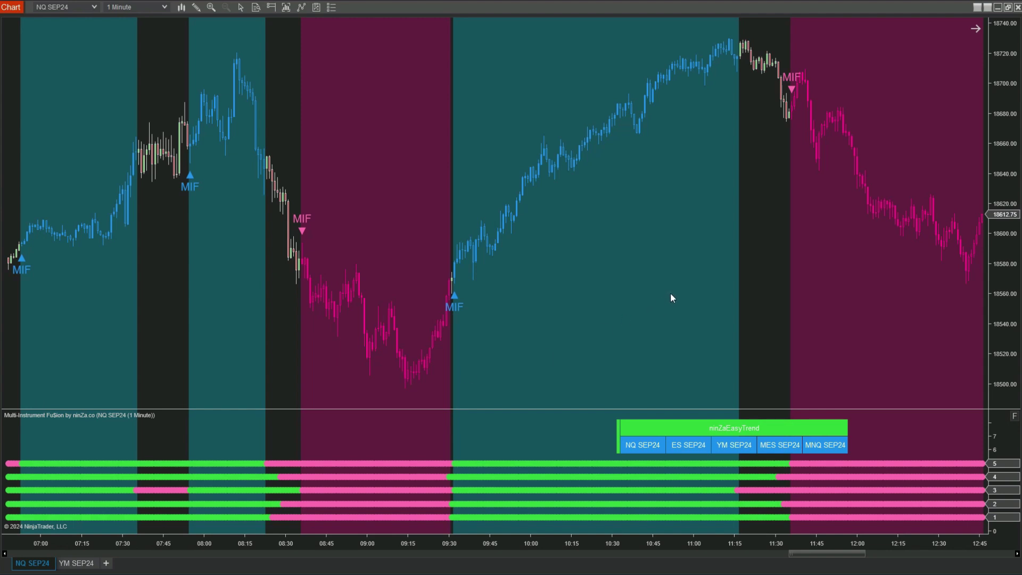
scroll(670, 292, "down", 10)
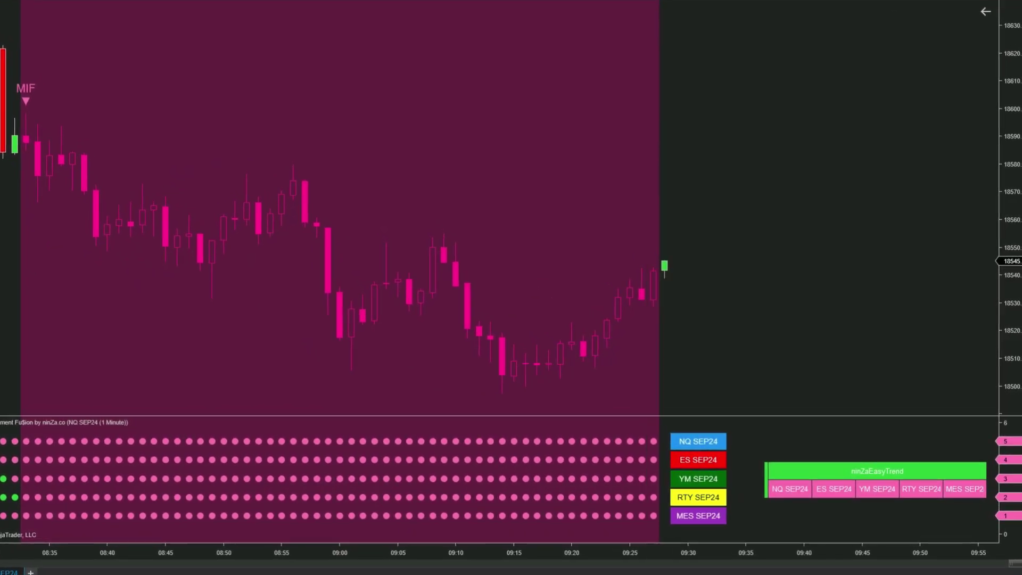
Drag the NQ SEP24 chart left to open empty space after the latest bars.
left_click_drag(740, 212, 285, 276)
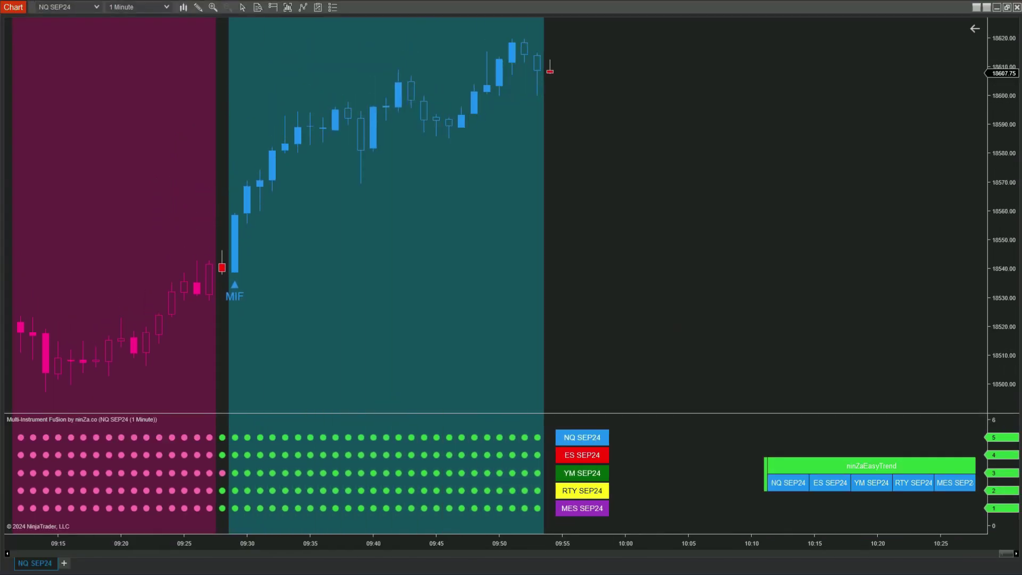
left_click_drag(685, 238, 523, 267)
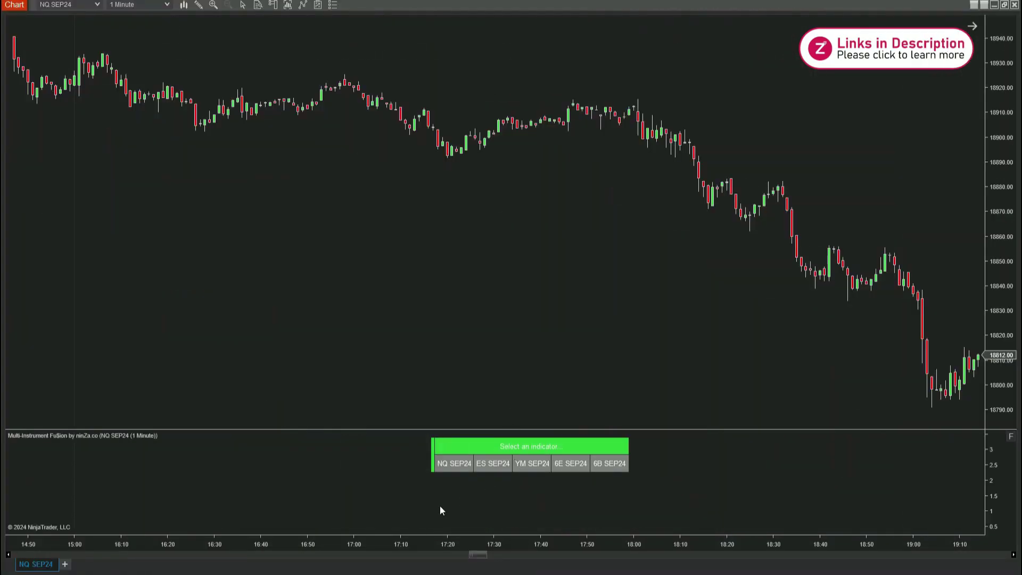
Reopen the Indicators dialog from the chart's shortcut menu and move it up and left.
right_click(509, 364)
left_click(451, 309)
left_click_drag(635, 116, 505, 55)
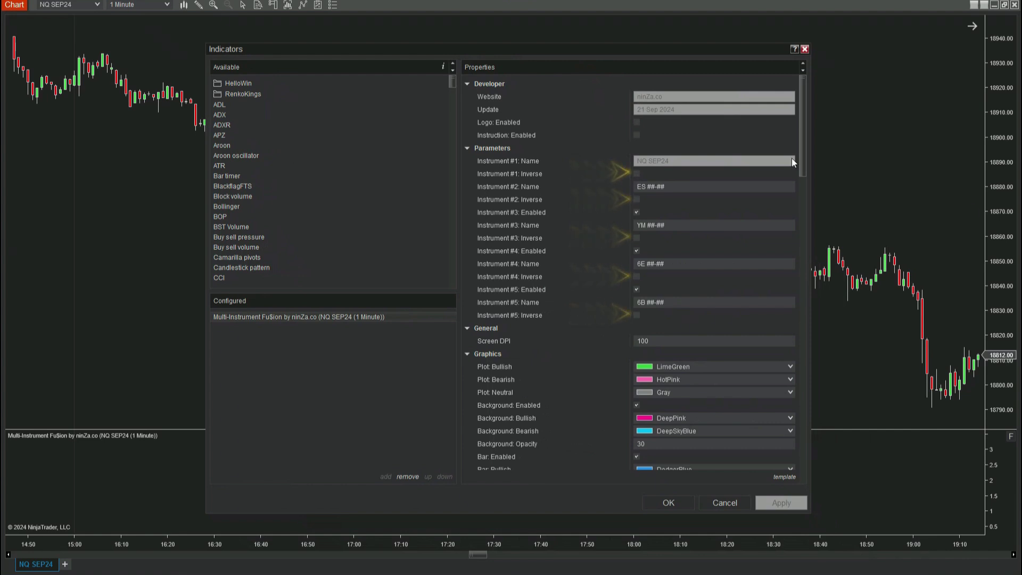
Disable instrument #3, confirm, then reopen the Fusion settings and name instrument #2 EURUSD.
left_click(636, 212)
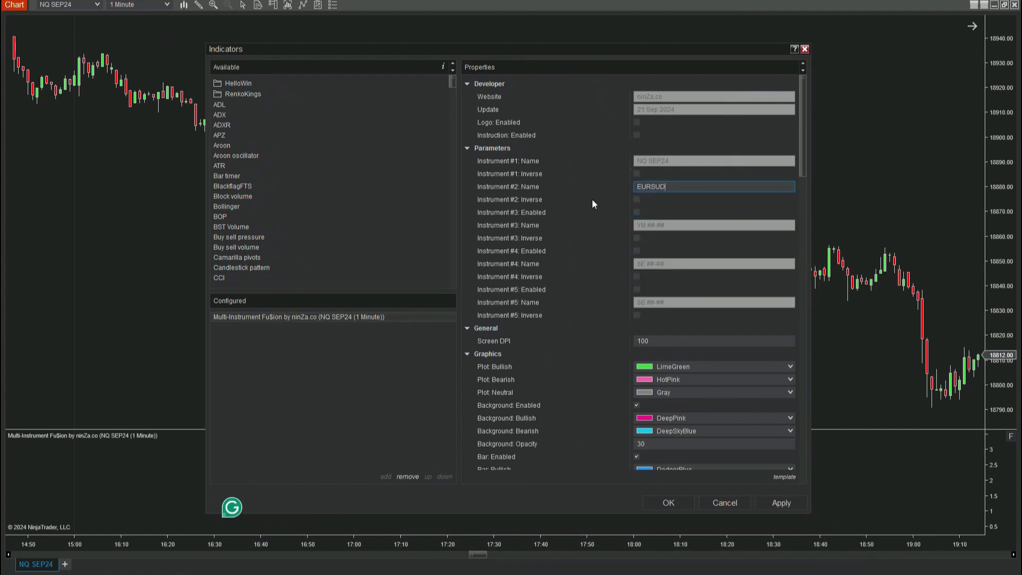
left_click(659, 505)
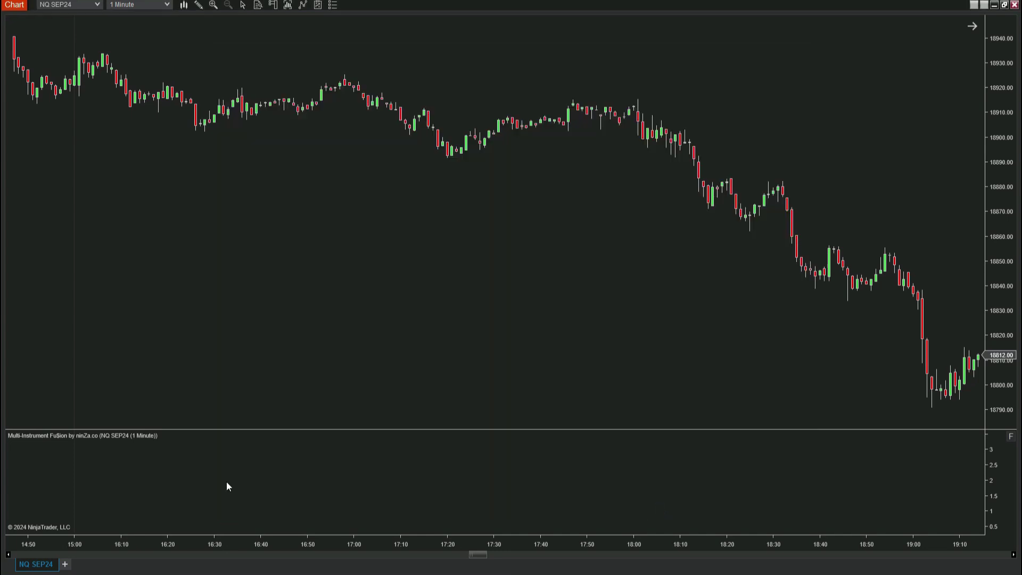
double_click(518, 321)
type("EURUSD")
key("Return")
Set Fusion's combined indicator to ninZaEasyTrend and reload the chart to show NQ and EURUSD rows.
left_click(473, 446)
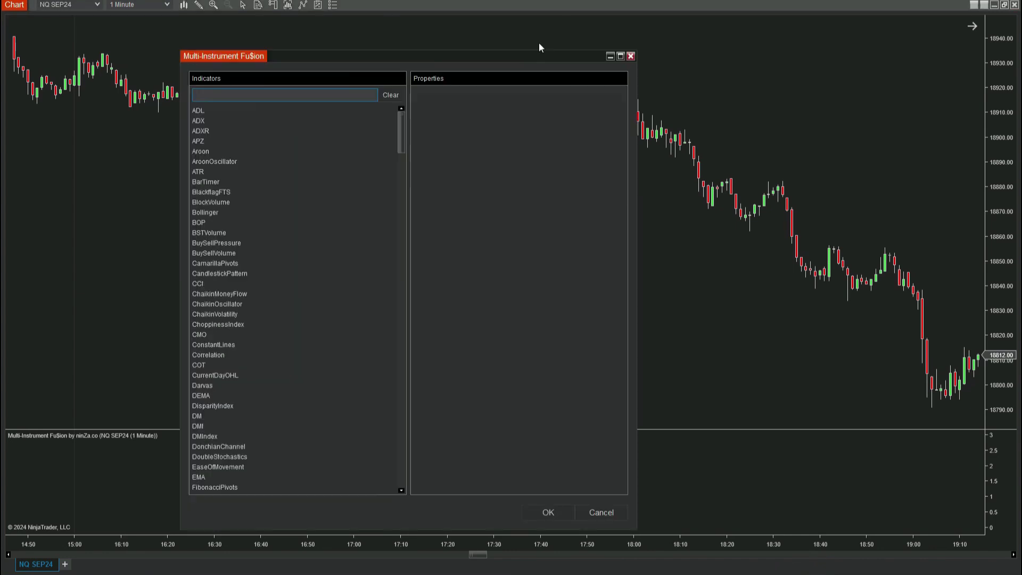
type("ninza")
left_click(329, 93)
left_click(639, 488)
key("Return")
key("F5")
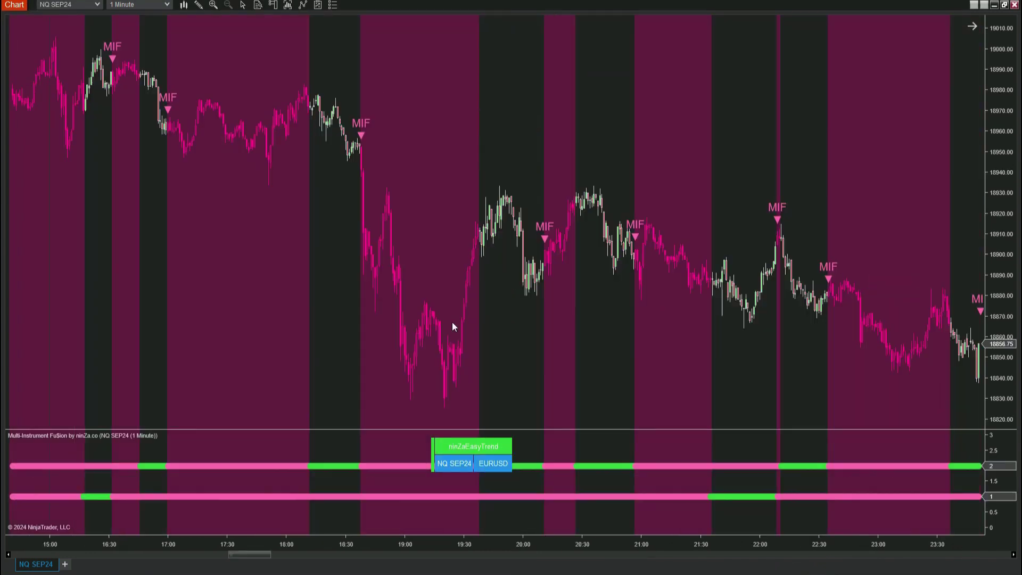